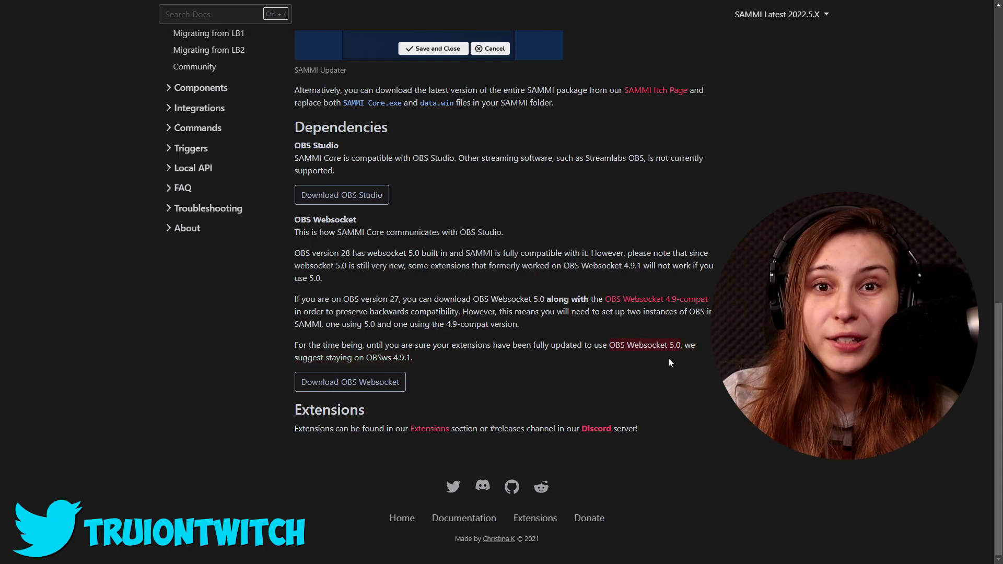
# Download SAMMI 2022.5.2 Latest x64.zip from itch.io for free, skipping the payment prompt.
pyautogui.scroll(8, 455, 379)
pyautogui.click(433, 373)
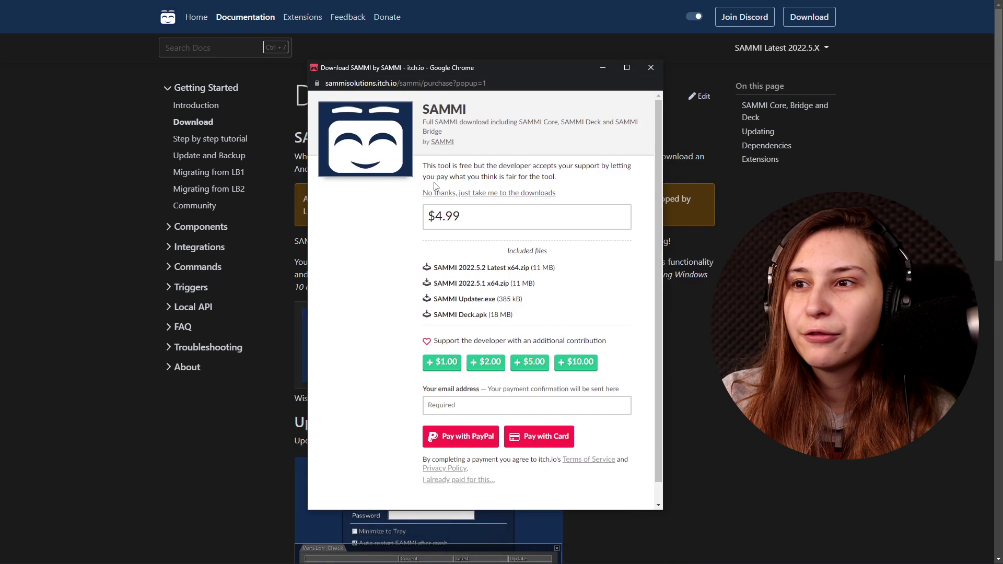
pyautogui.click(472, 197)
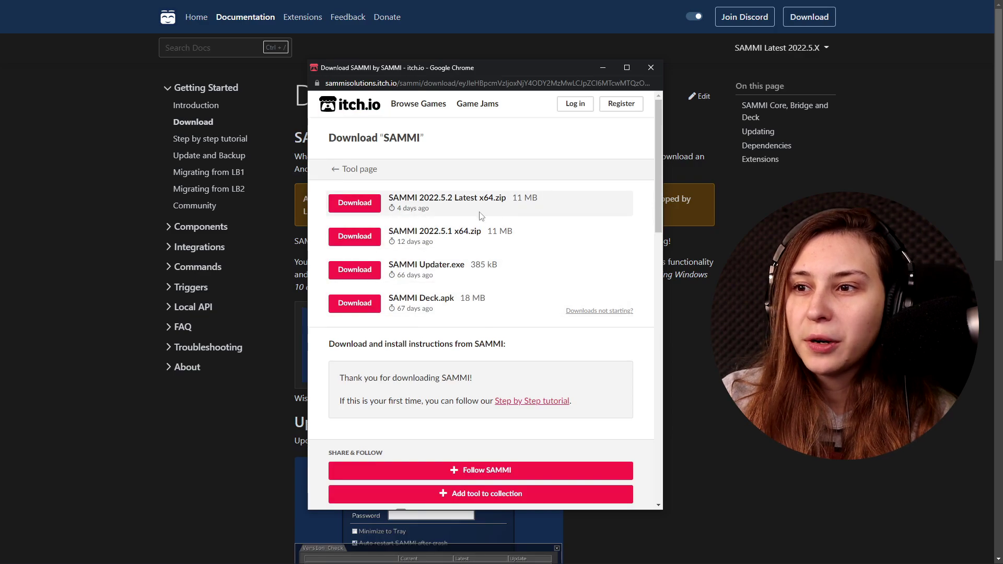
pyautogui.moveTo(440, 199); pyautogui.dragTo(452, 198)
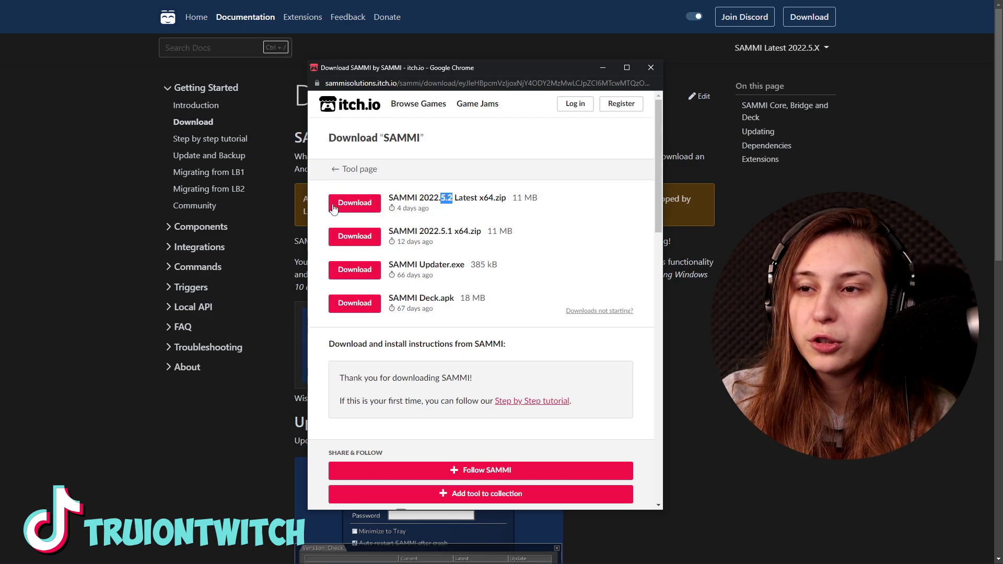
pyautogui.click(357, 204)
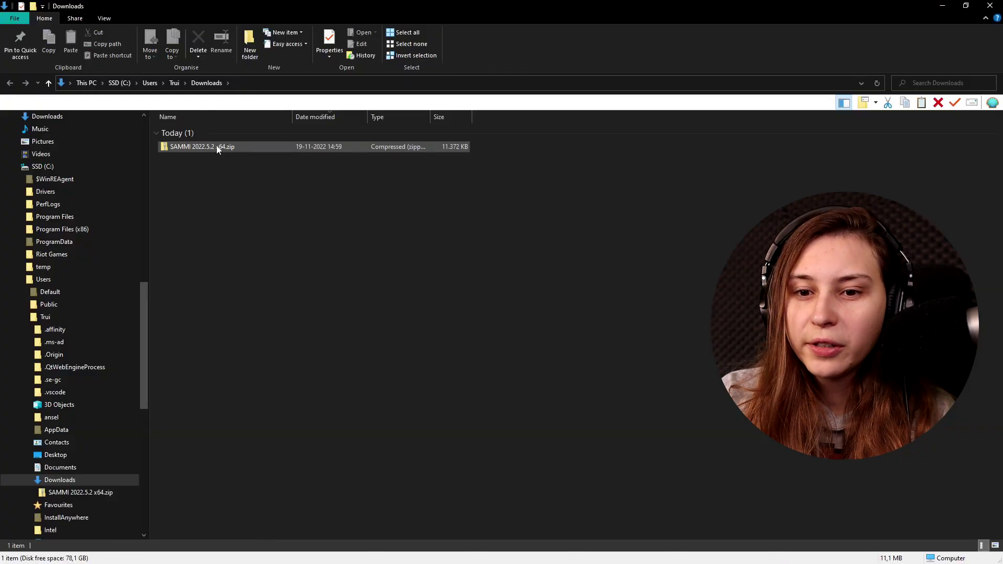
# Extract the SAMMI 2022.5.2 x64 zip, delete the archive and select the extracted folder.
pyautogui.click(224, 148)
pyautogui.rightClick(219, 148)
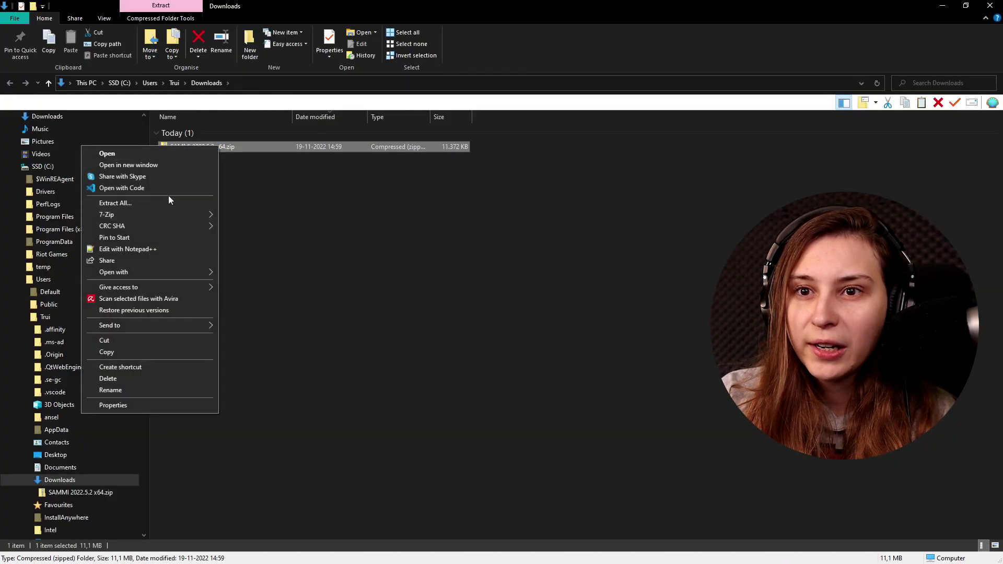
pyautogui.click(170, 202)
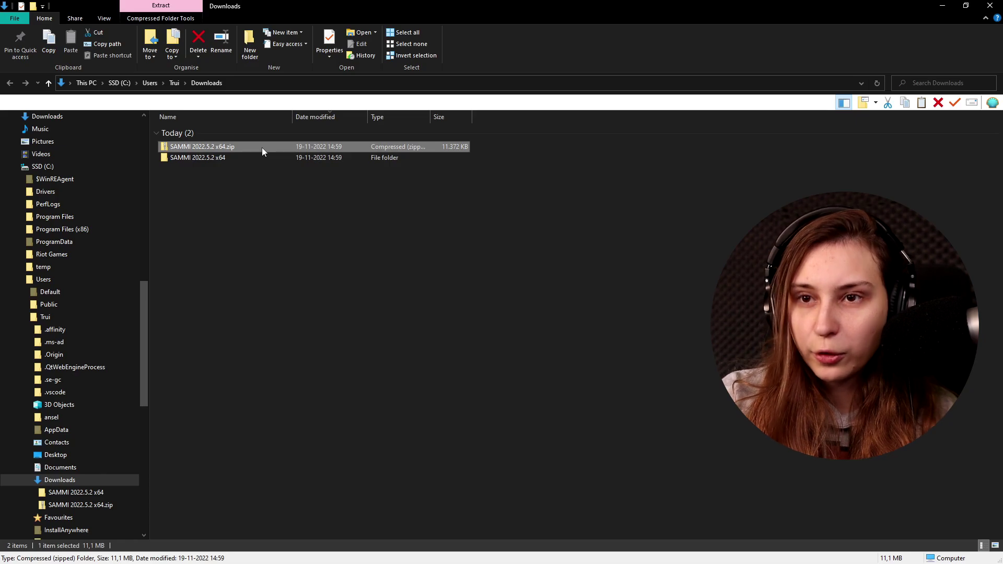
pyautogui.press('Delete')
pyautogui.click(253, 147)
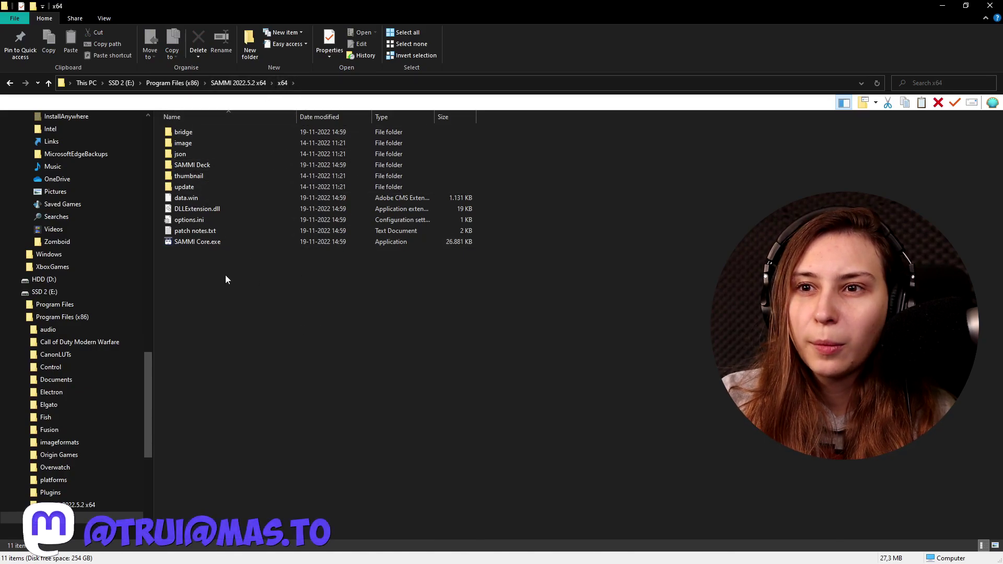
pyautogui.doubleClick(232, 134)
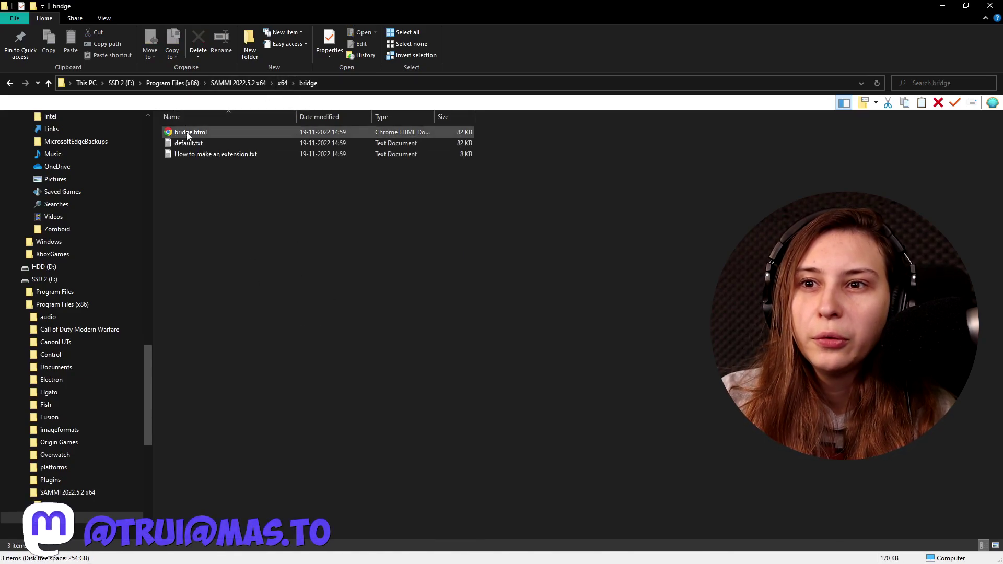
pyautogui.click(228, 134)
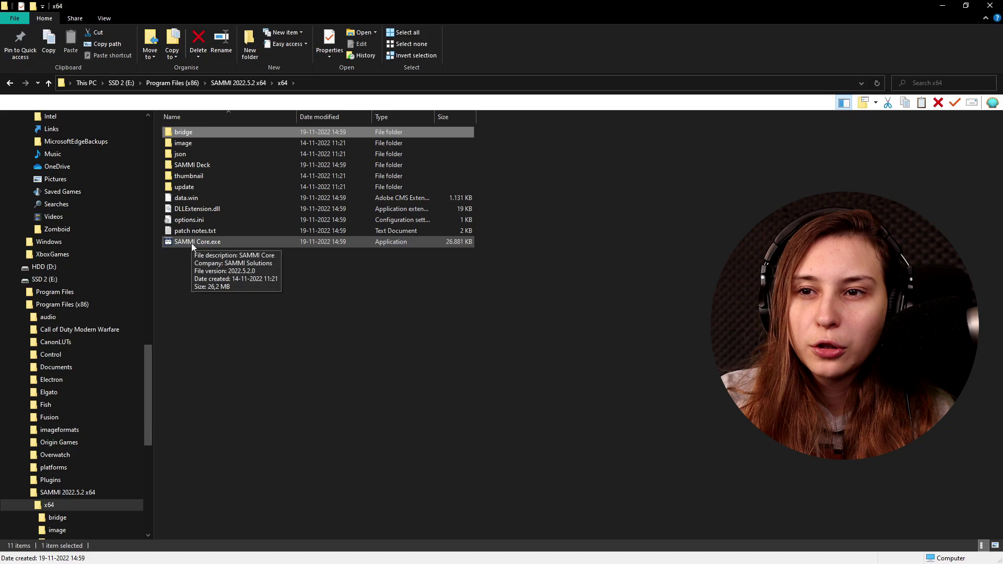
# Launch SAMMI Core.exe past the SmartScreen warning and allow it through the firewall, alongside the Bridge page.
pyautogui.doubleClick(192, 244)
pyautogui.click(538, 381)
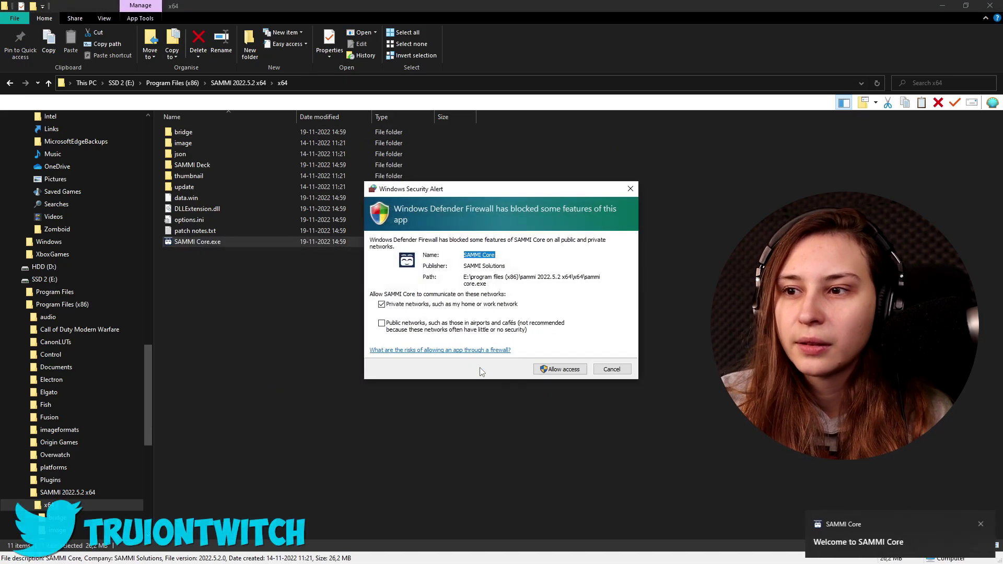
pyautogui.press('Return')
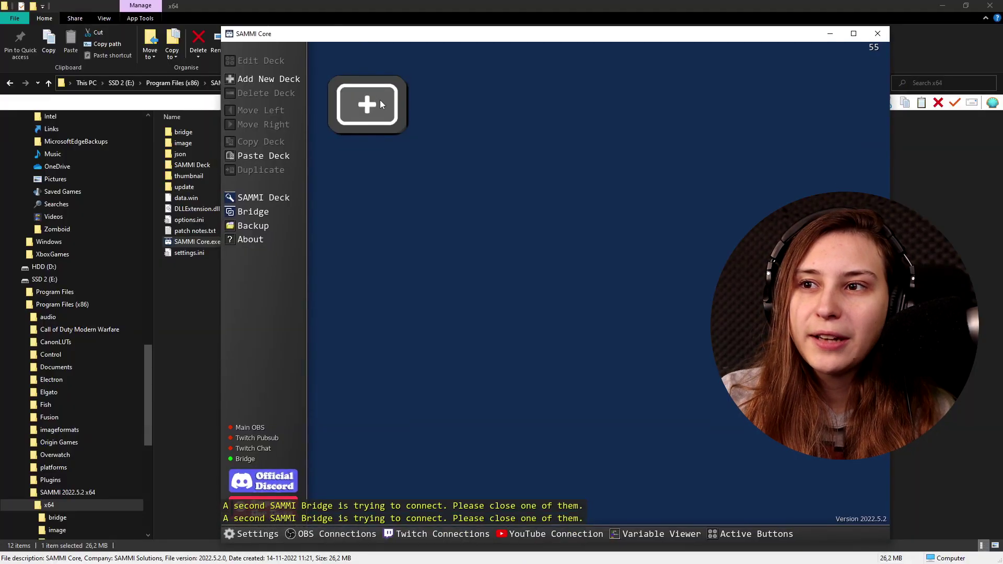
pyautogui.moveTo(370, 41); pyautogui.dragTo(366, 36)
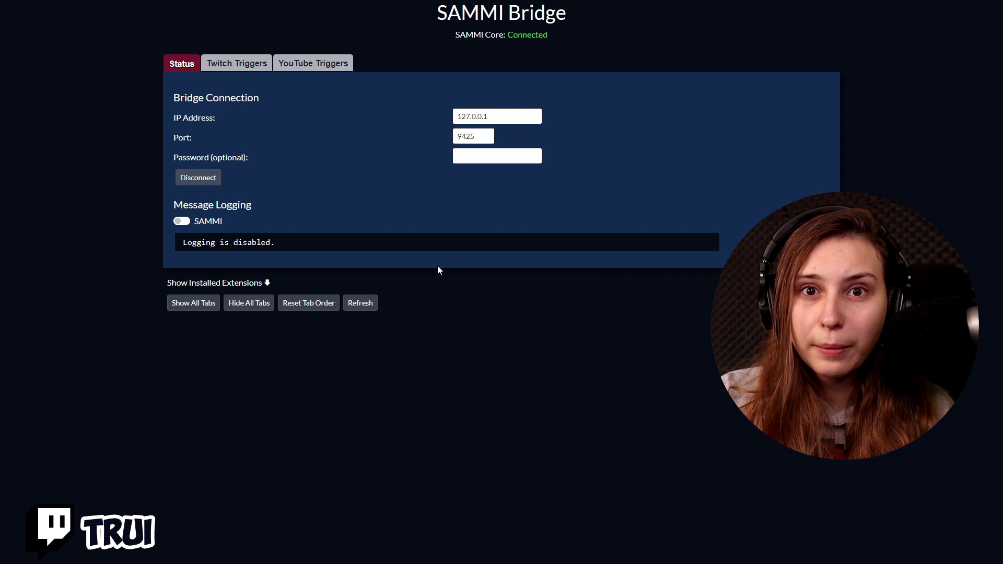
pyautogui.hotkey('alt', 'Tab')
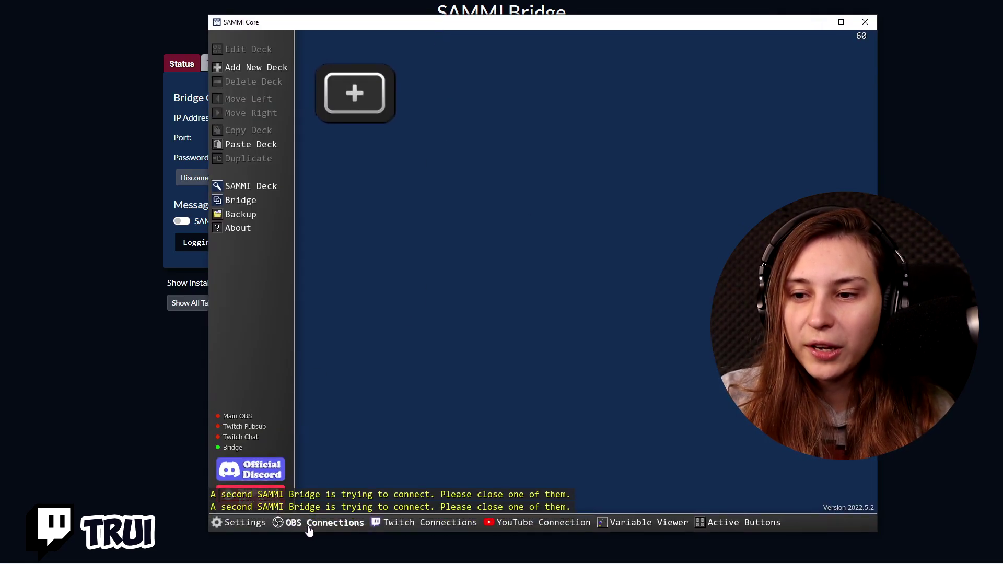
# Set SAMMI's Main OBS connection to OBSws5 on port 4455, checking OBS's websocket server settings.
pyautogui.click(309, 524)
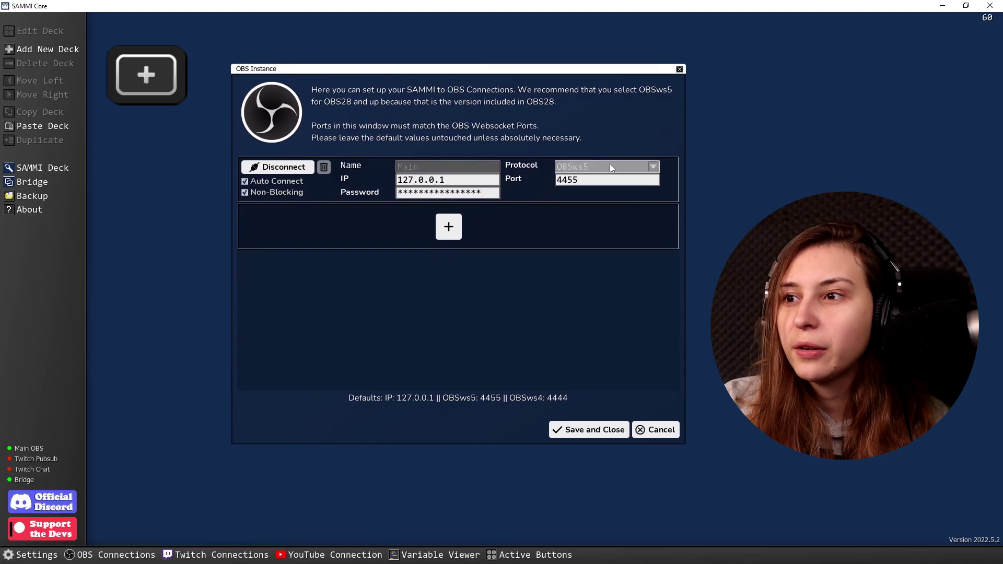
pyautogui.click(606, 167)
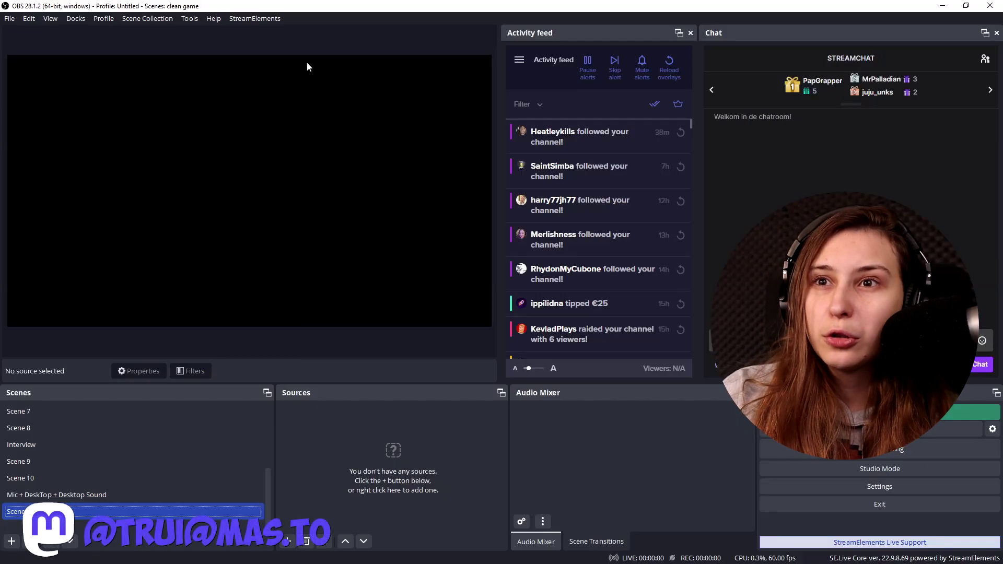
pyautogui.click(189, 18)
pyautogui.click(189, 18)
pyautogui.click(189, 18)
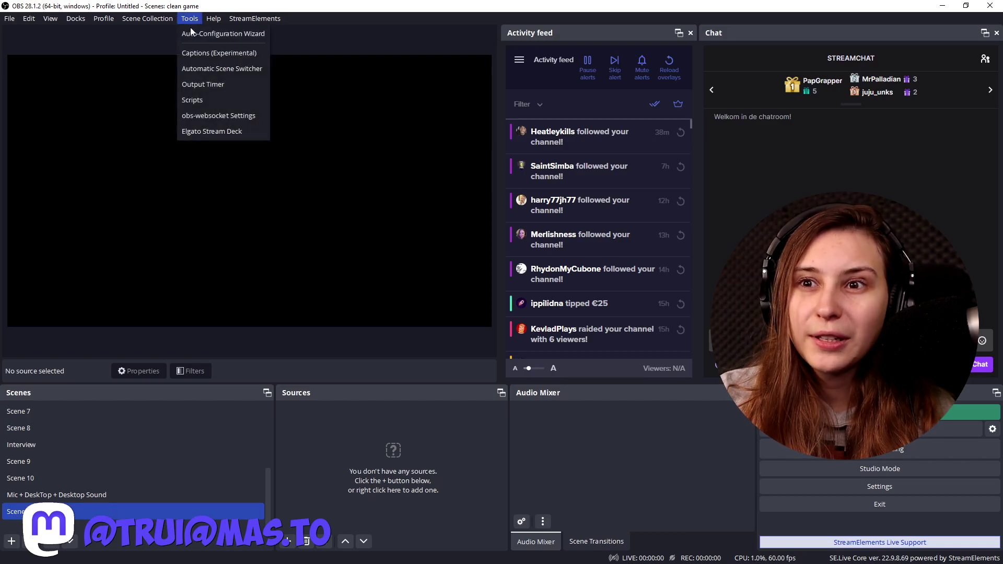
pyautogui.click(231, 120)
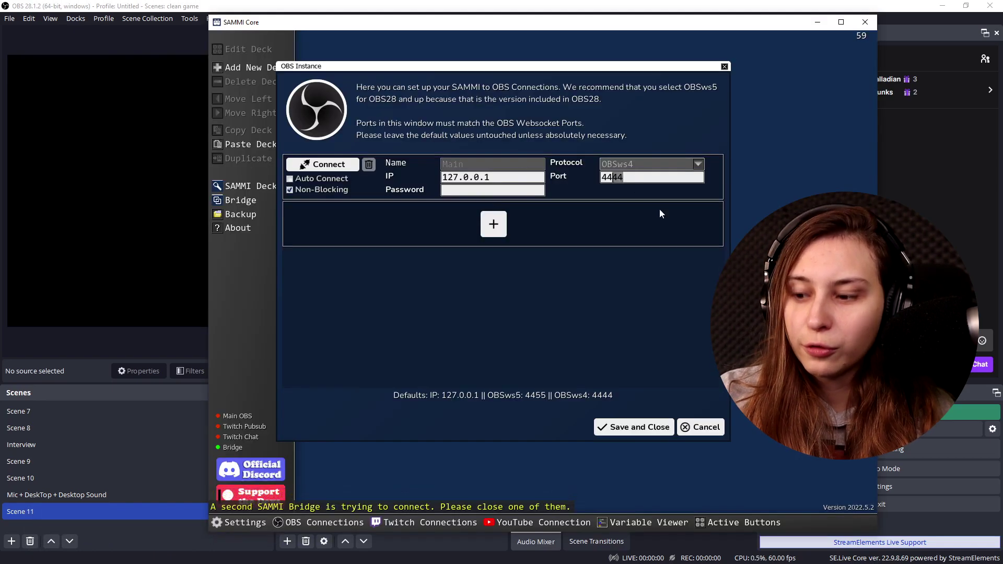
pyautogui.write('55')
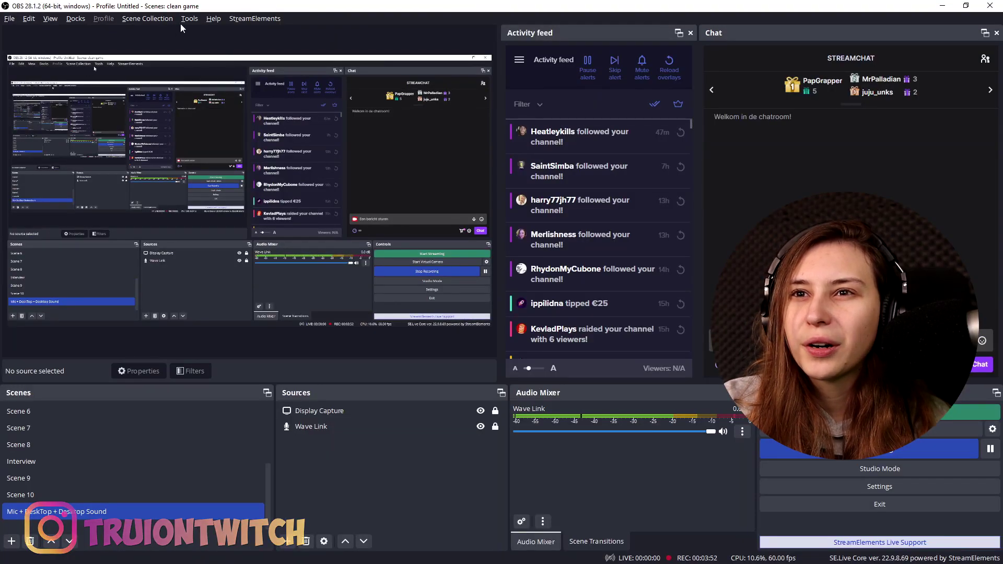
# Check the obs-websocket server's port 4455 and connect info, then return to SAMMI's OBS connection window.
pyautogui.click(189, 18)
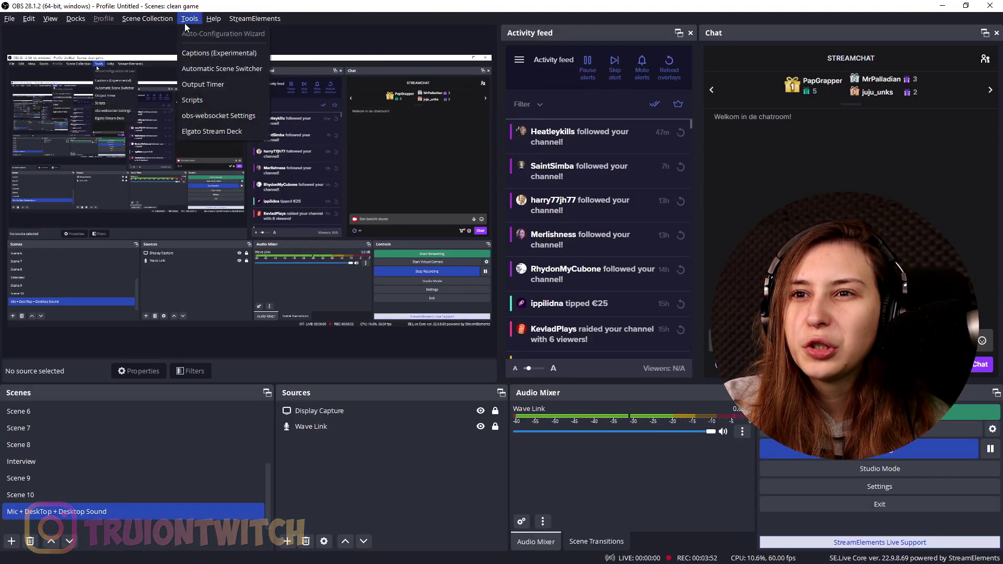
pyautogui.click(212, 117)
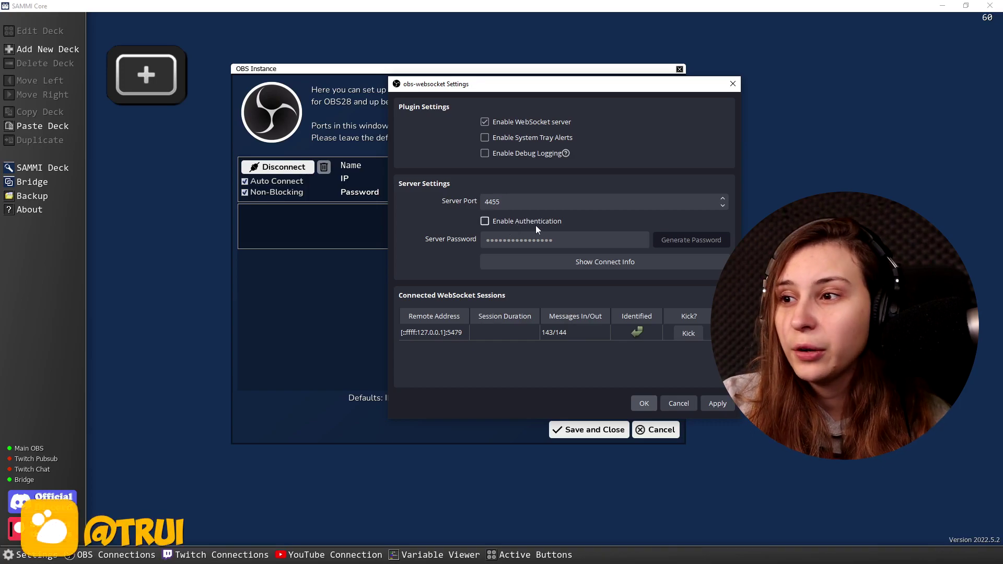
pyautogui.click(600, 261)
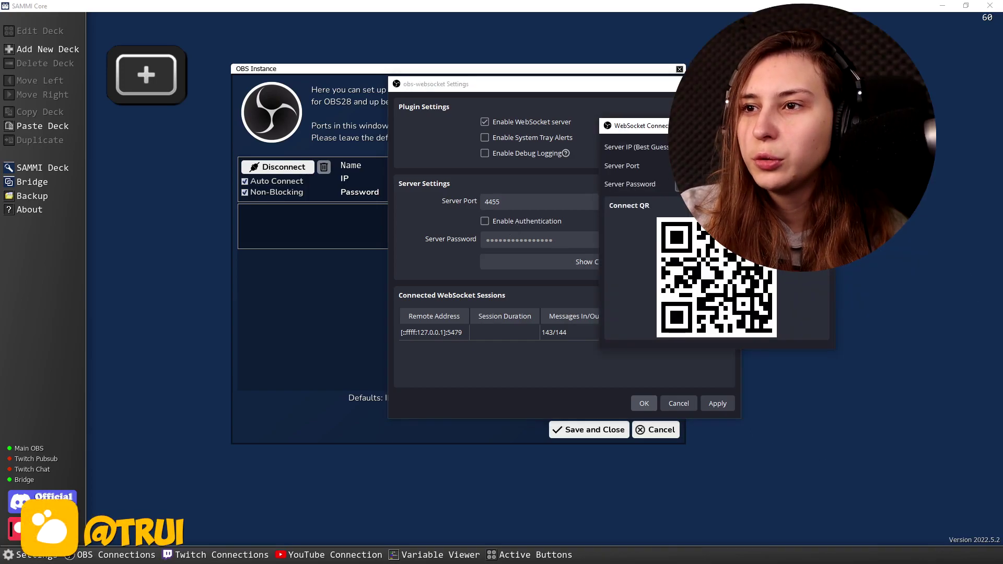
pyautogui.click(498, 65)
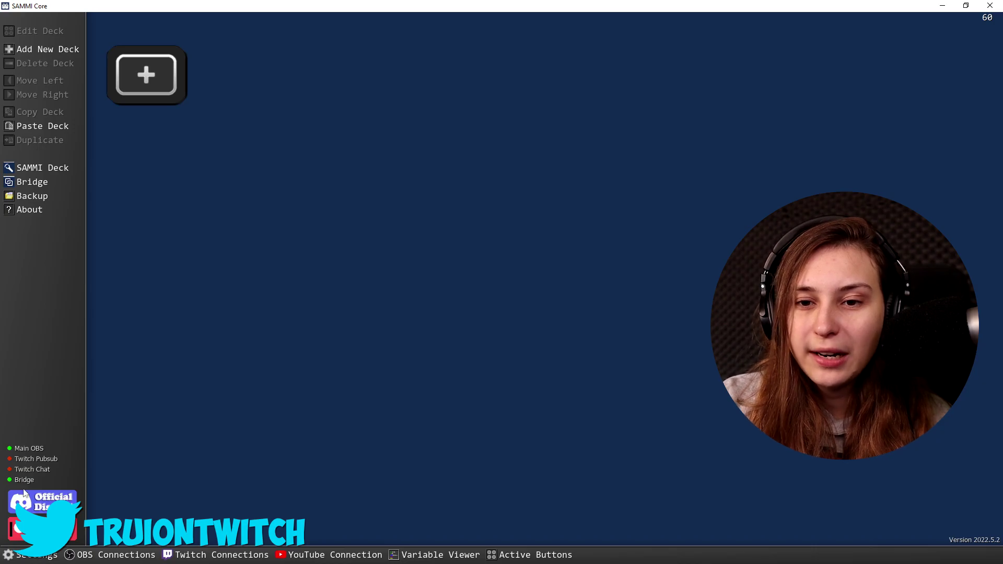
# Link the streamer account under Twitch Connections by authorizing SAMMI on the Twitch page.
pyautogui.click(232, 556)
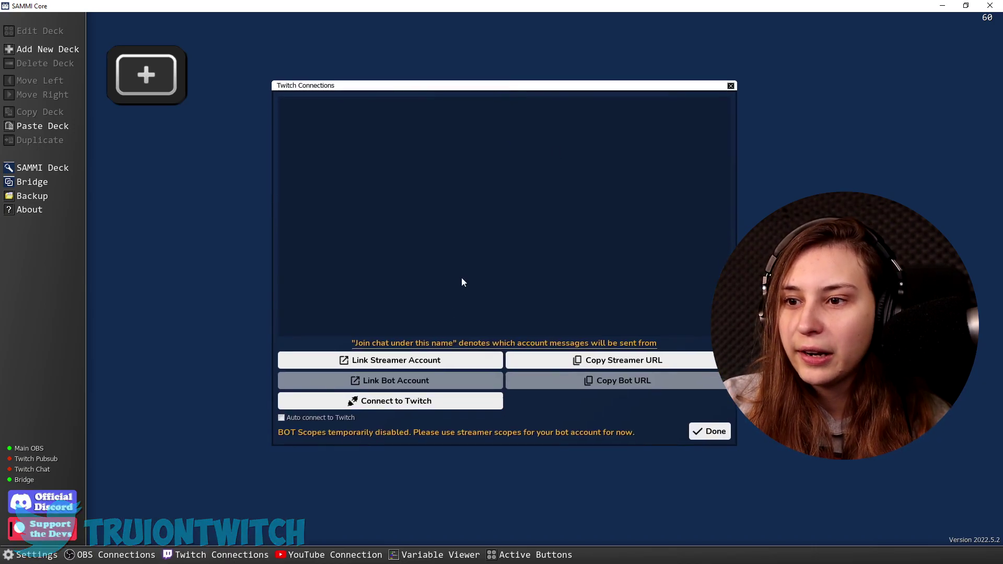
pyautogui.click(381, 360)
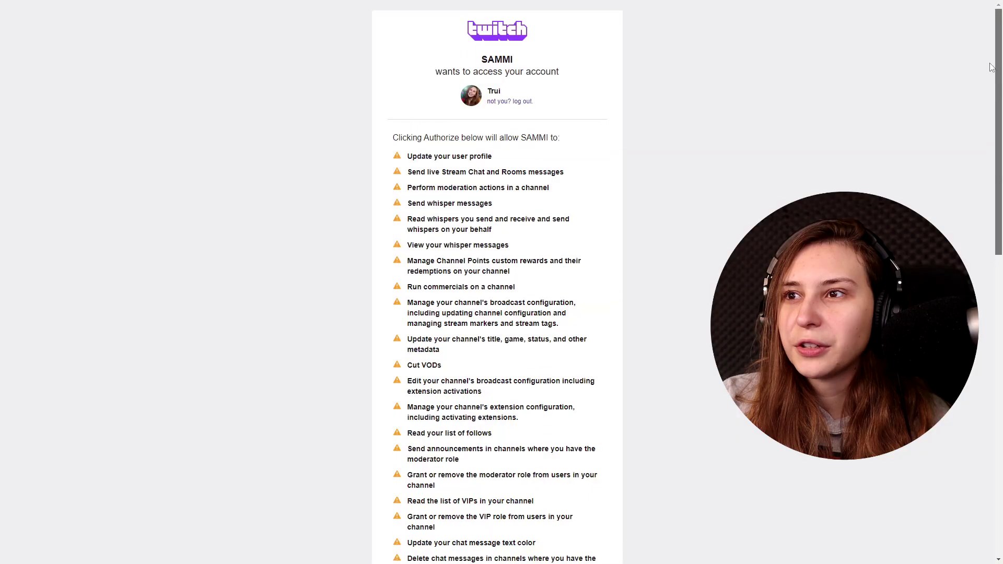
pyautogui.scroll(-15, 1001, 389)
pyautogui.moveTo(1001, 389); pyautogui.dragTo(983, 418)
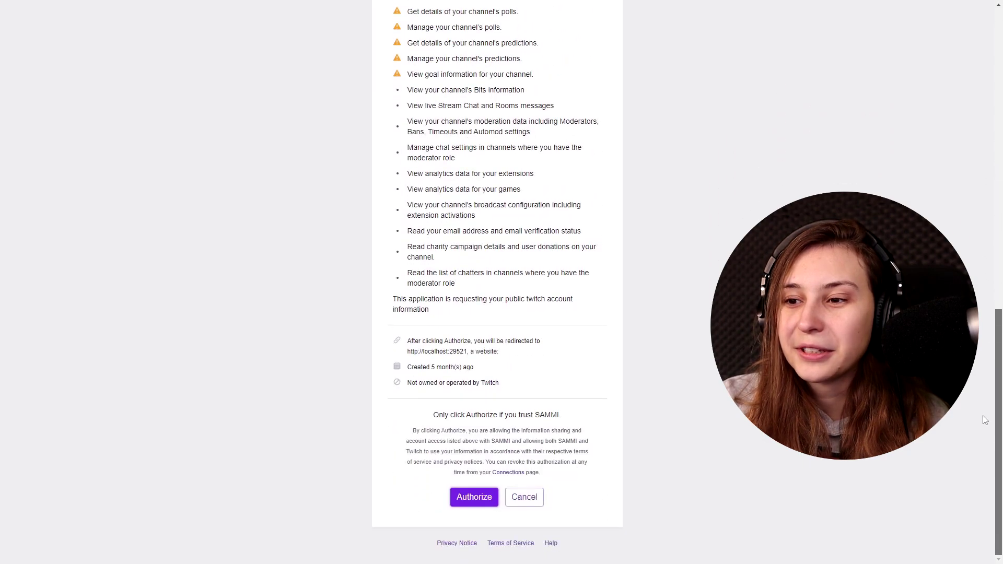
pyautogui.click(485, 498)
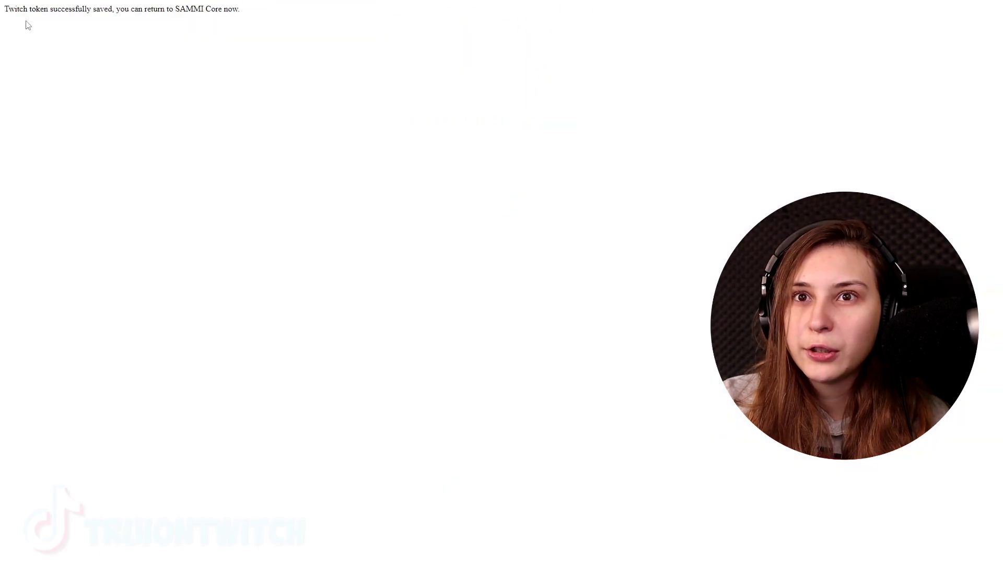
pyautogui.hotkey('alt', 'Tab')
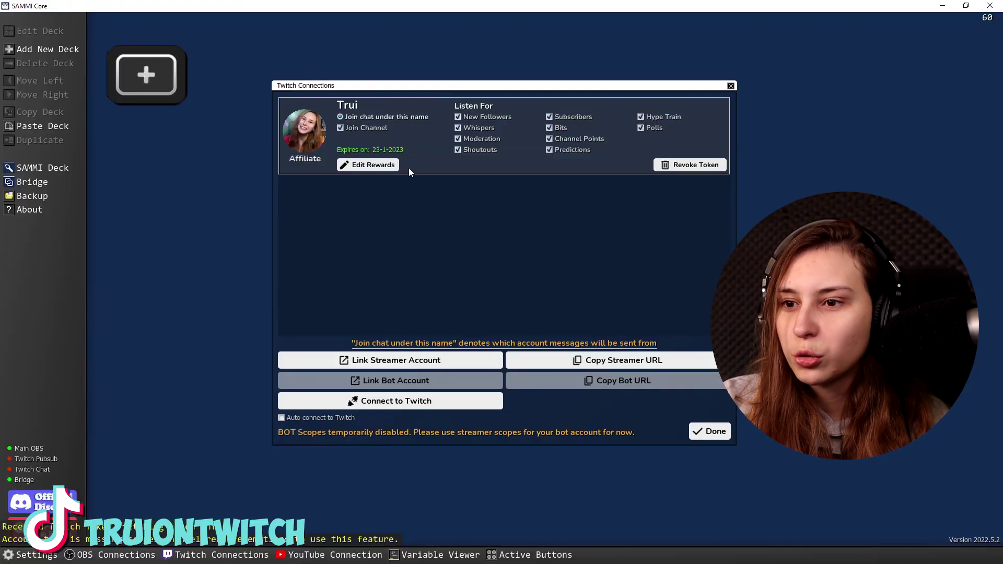
# Enable 'Auto connect to Twitch', connect to Twitch, then finish with Done and dismiss the message boxes.
pyautogui.click(282, 418)
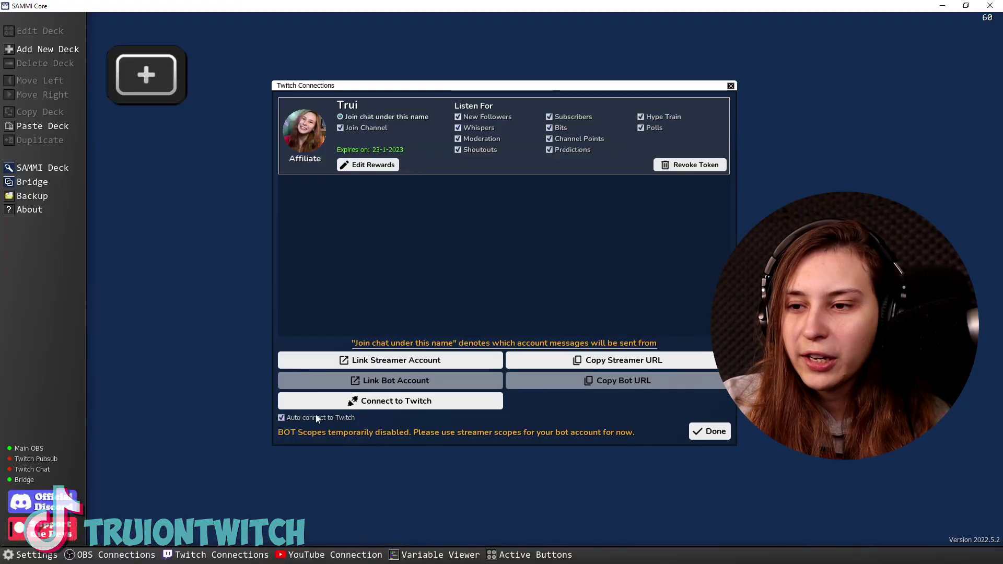
pyautogui.click(399, 402)
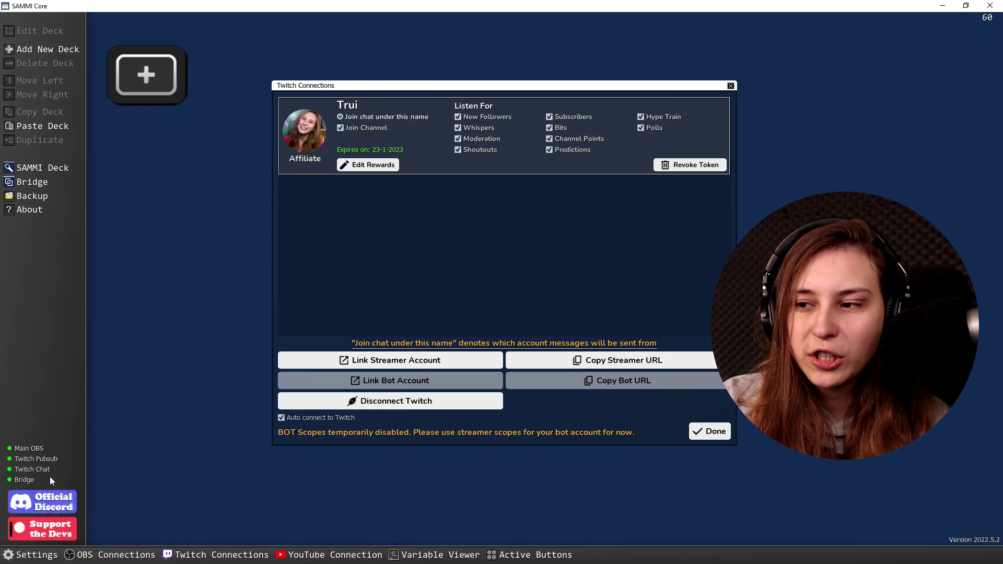
pyautogui.click(727, 433)
pyautogui.click(448, 305)
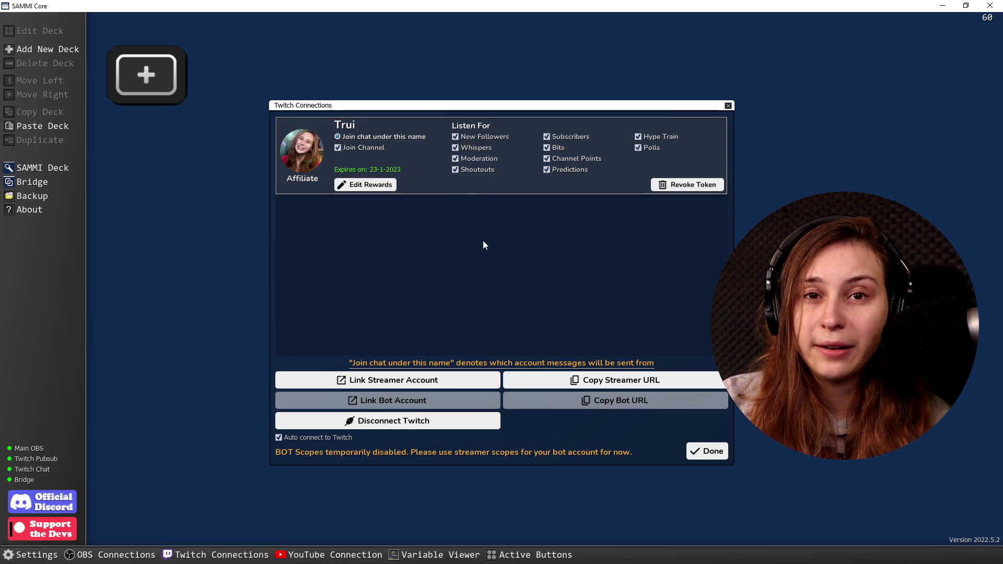
pyautogui.click(707, 450)
pyautogui.click(445, 307)
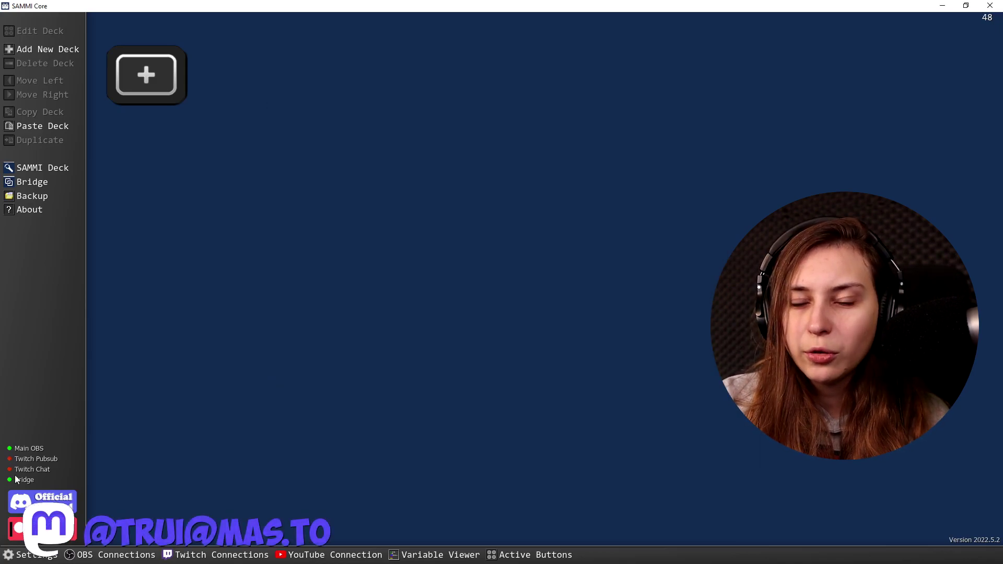